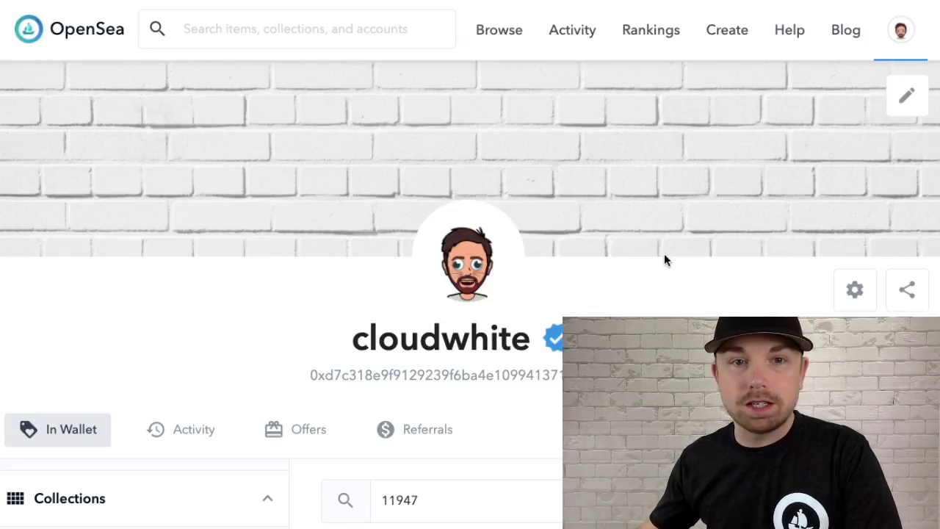
# Scroll through the wallet's Axie Infinity items filtered by the search 11947.
pyautogui.scroll(-3, 698, 287)
# Go to the browser tab showing Axie #11947's Axie Infinity Marketplace page.
pyautogui.scroll(-3, 698, 287)
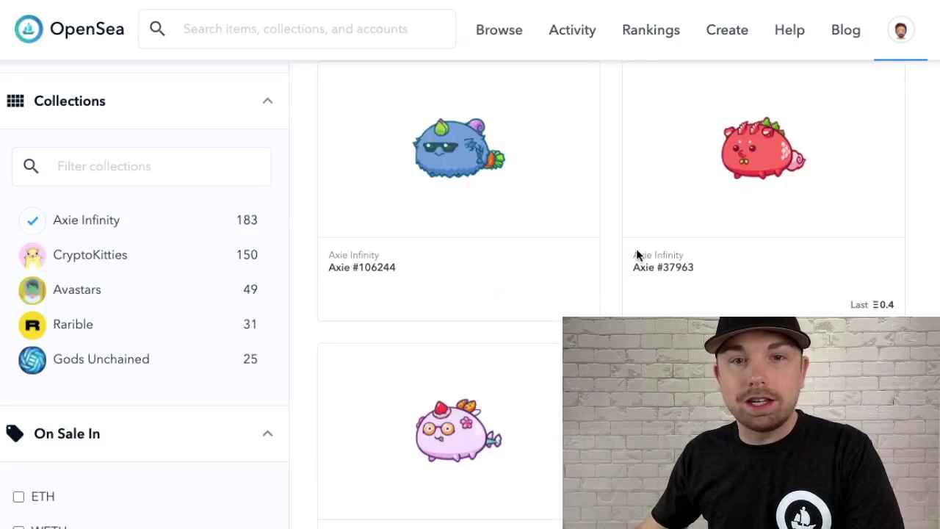
pyautogui.scroll(2, 602, 268)
pyautogui.scroll(2, 600, 270)
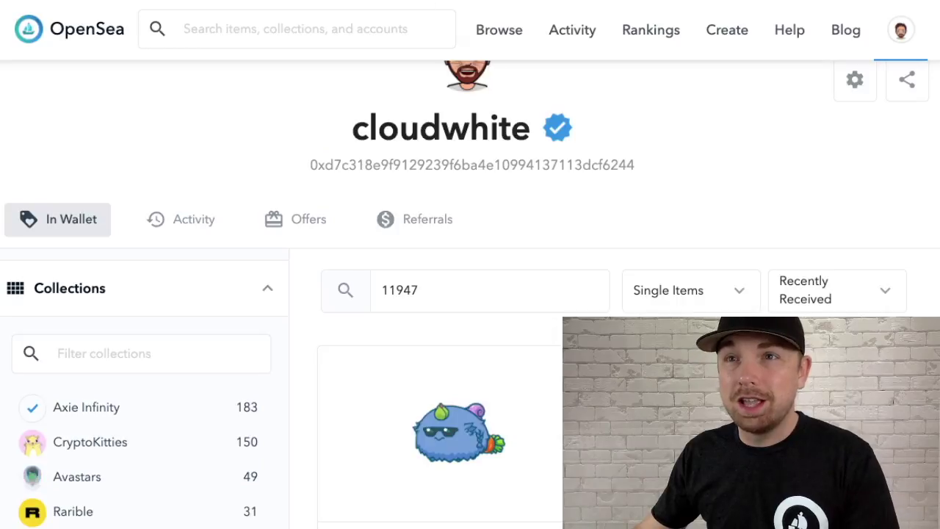
pyautogui.click(530, 2)
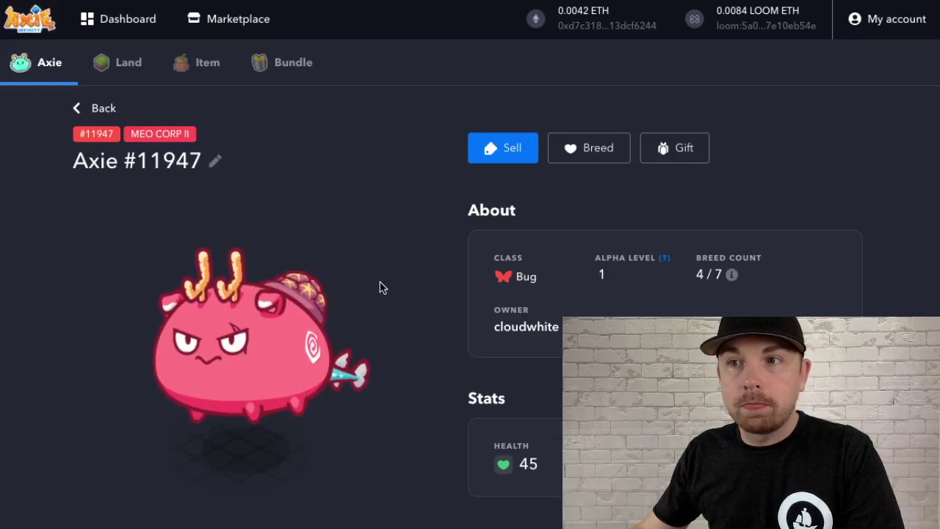
# Go back from Axie #11947's detail page to the Bug Axie marketplace listing.
pyautogui.scroll(-1, 377, 287)
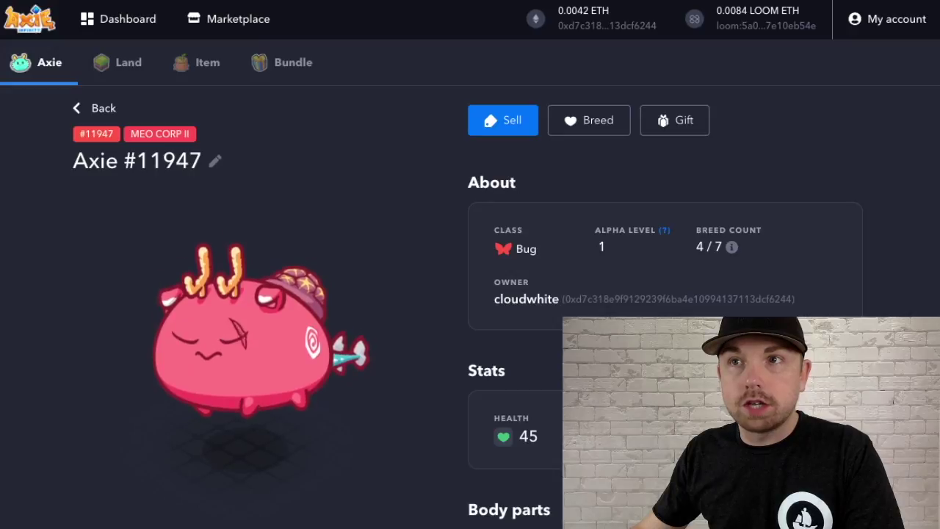
pyautogui.hotkey('alt', 'Left')
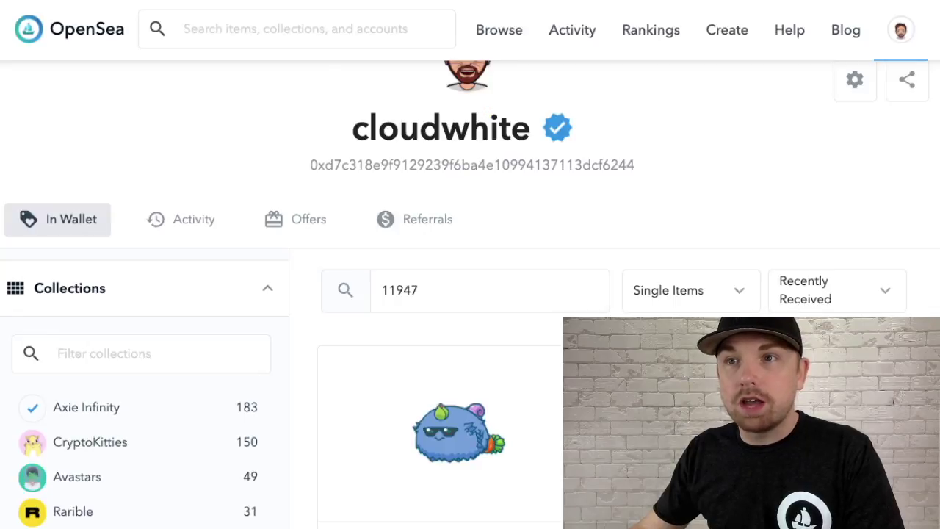
# Open Axie #11947's OpenSea item page from the 11947 search results.
pyautogui.scroll(3, 616, 197)
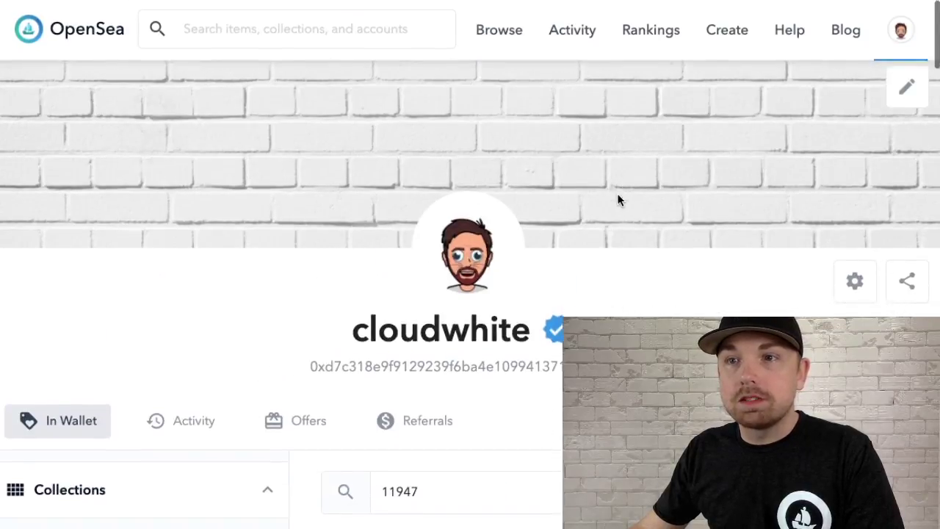
pyautogui.scroll(-3, 615, 199)
pyautogui.click(438, 306)
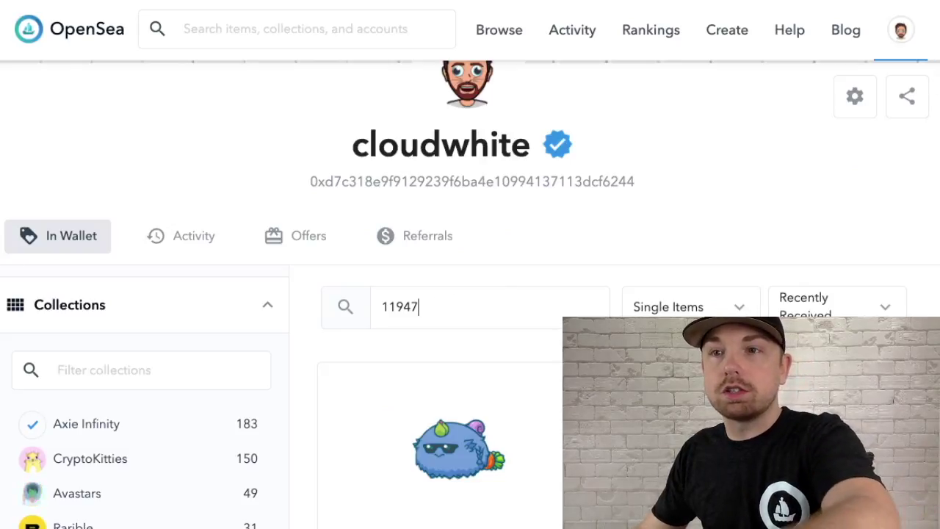
pyautogui.scroll(3, 440, 307)
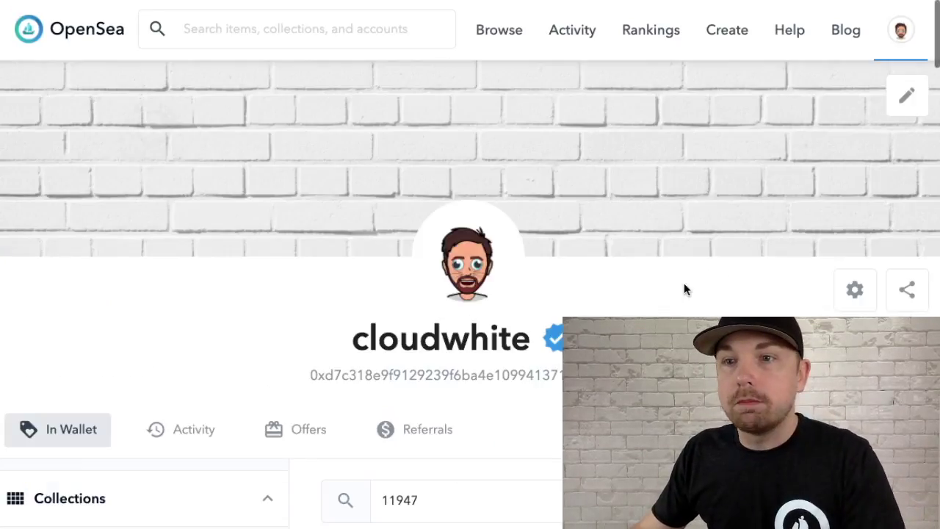
pyautogui.scroll(-2, 684, 286)
pyautogui.scroll(-5, 685, 286)
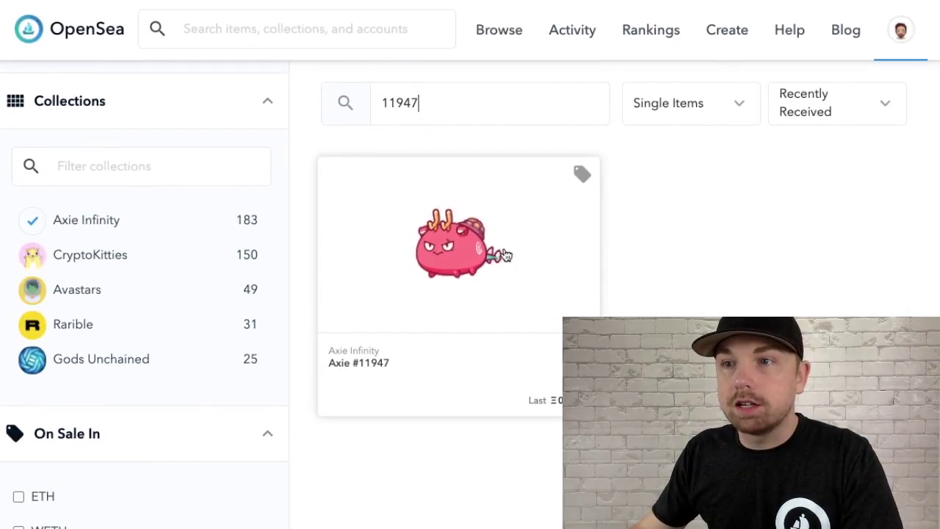
pyautogui.click(572, 252)
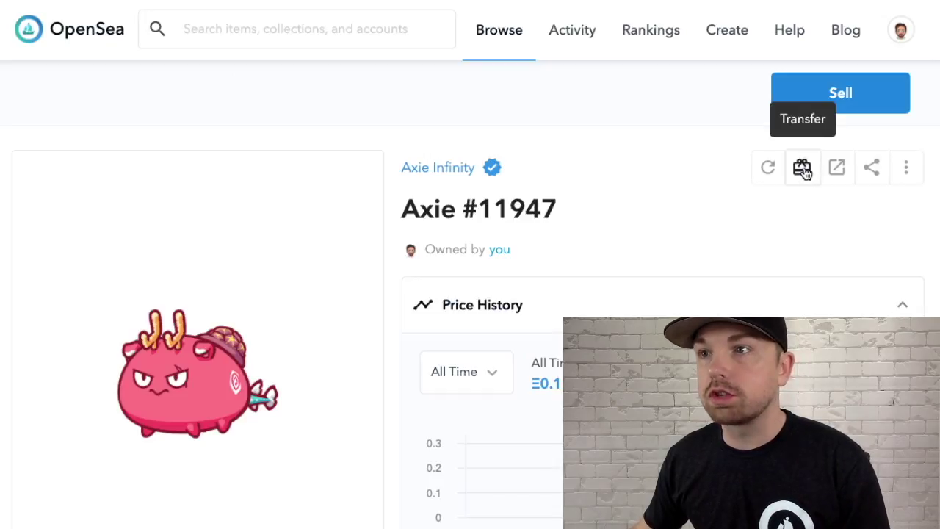
# Open Axie #11947's Transfer form and paste the recipient's wallet address.
pyautogui.click(803, 169)
pyautogui.scroll(-4, 547, 316)
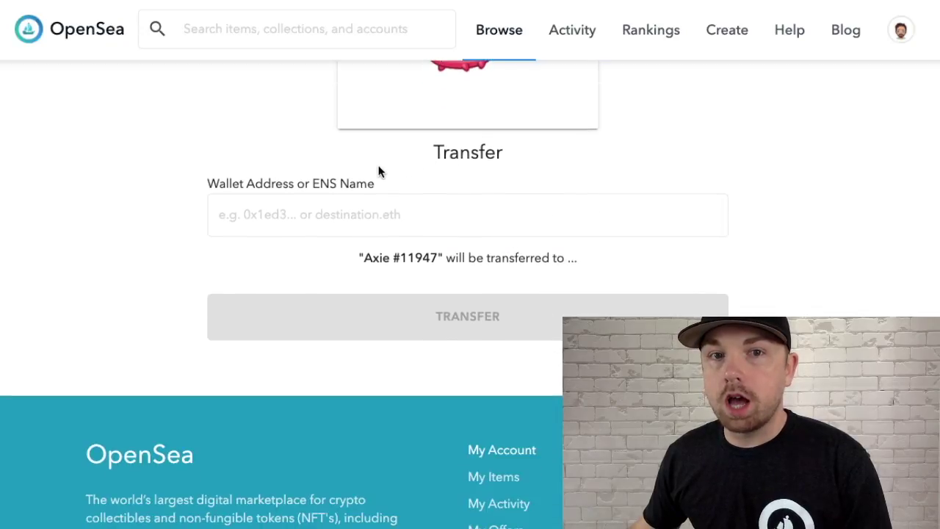
pyautogui.scroll(3, 378, 171)
pyautogui.scroll(-2, 486, 205)
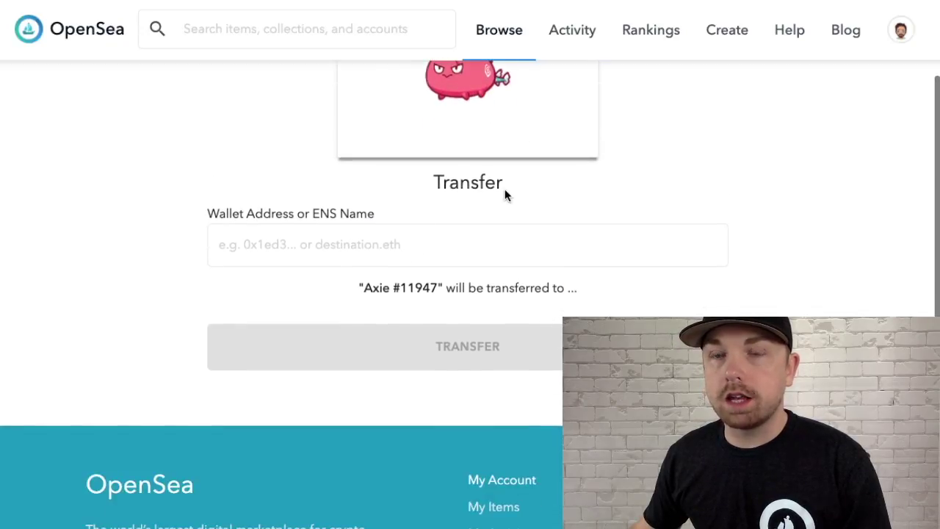
pyautogui.click(351, 239)
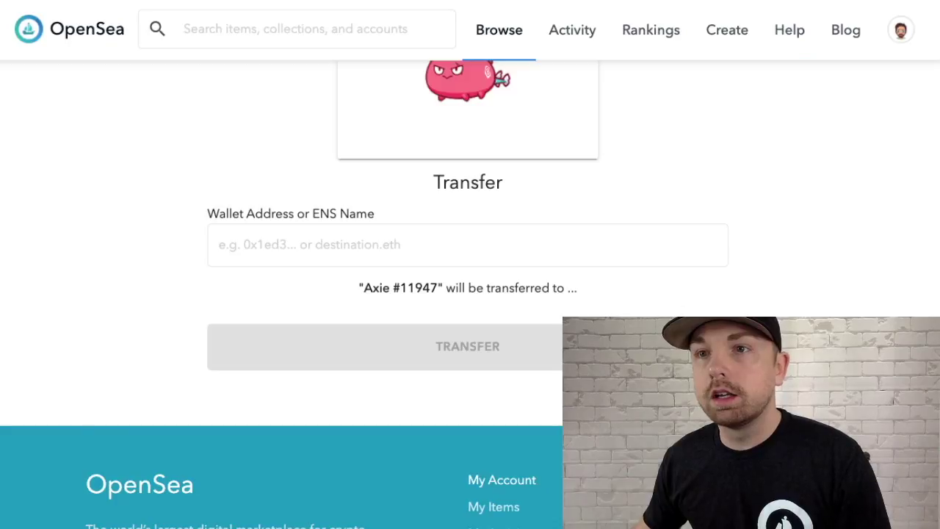
pyautogui.click(550, 241)
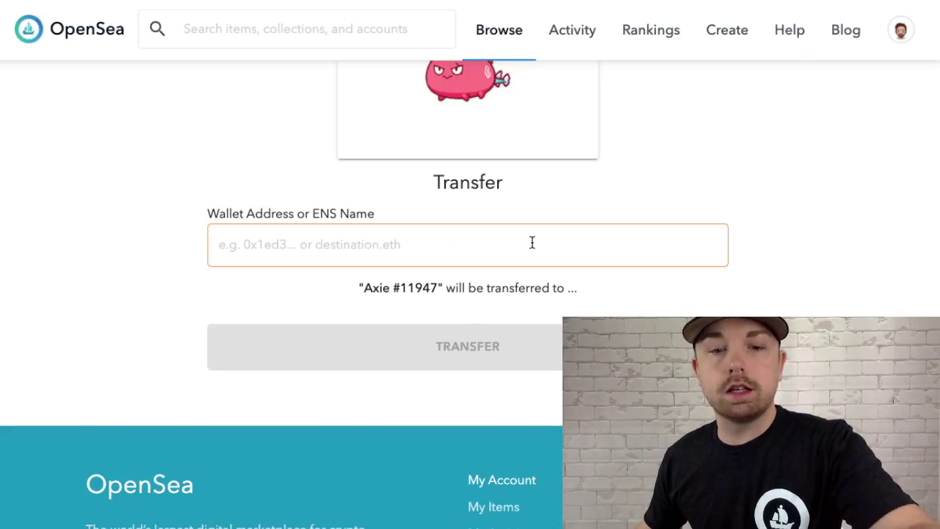
pyautogui.write('0x530cF036Ed4Fa58f7301a9C788C9806624ceFD19')
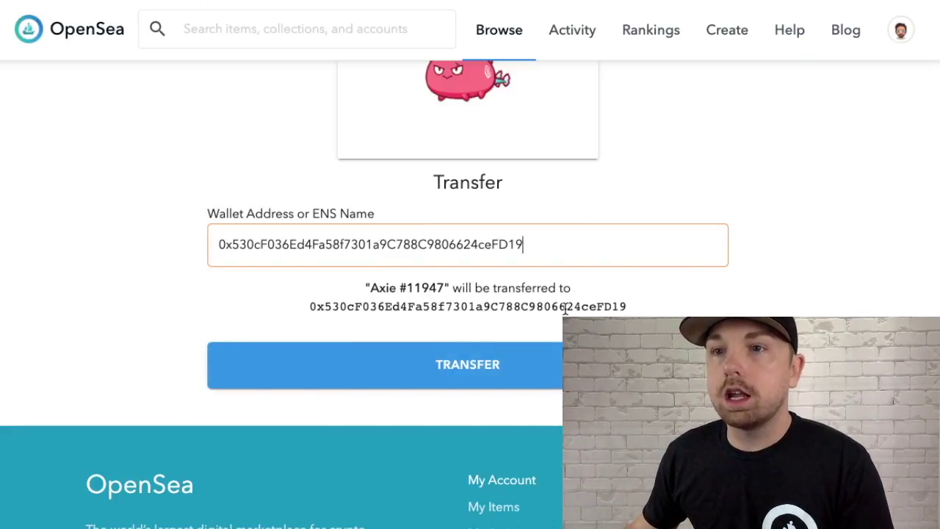
pyautogui.scroll(-1, 566, 307)
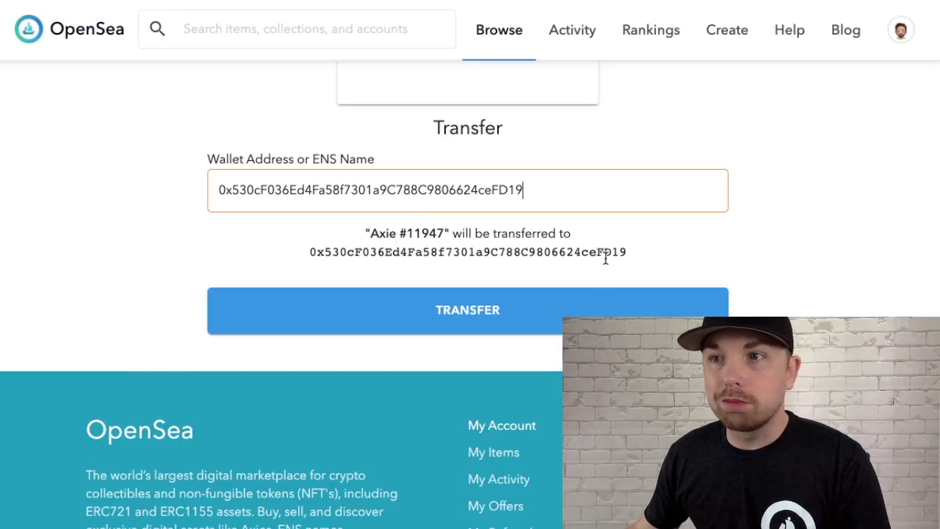
# Attempt the transfer, reject the MetaMask request over insufficient funds, then open the sell page.
pyautogui.click(474, 314)
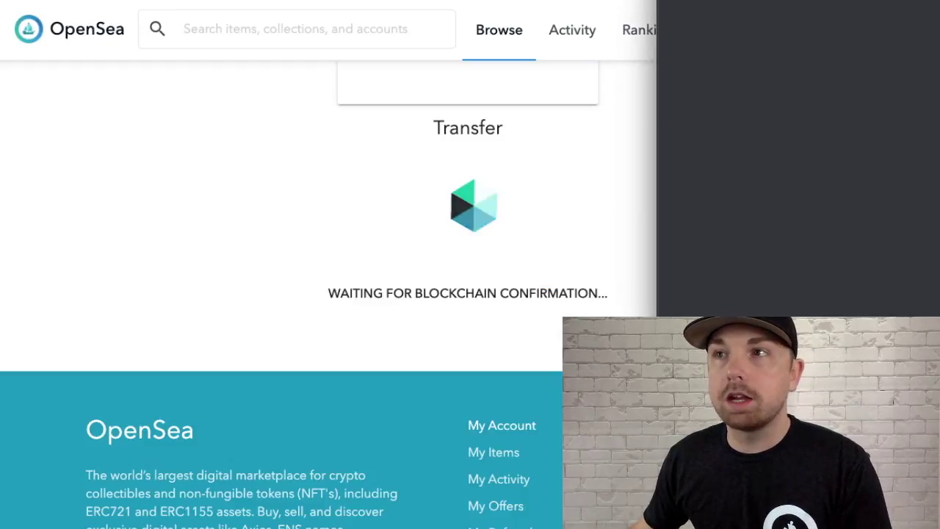
pyautogui.moveTo(871, 11); pyautogui.dragTo(457, 21)
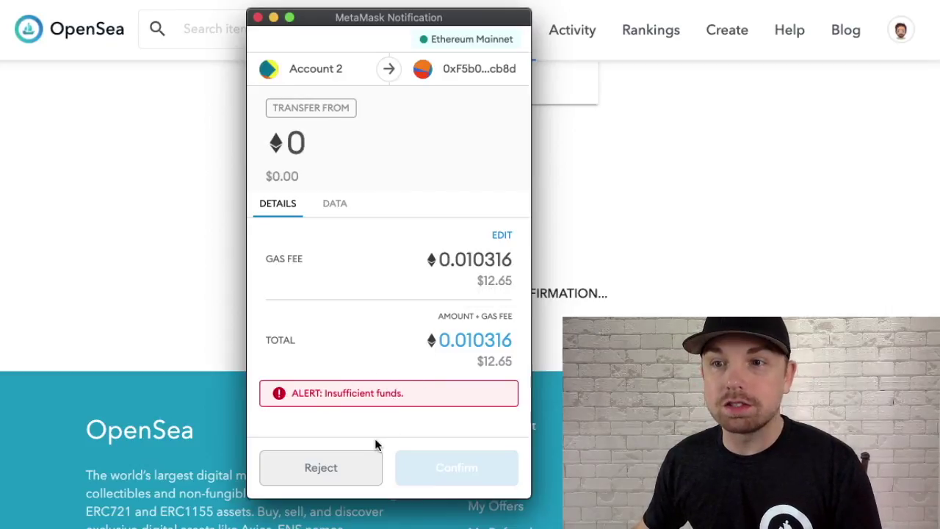
pyautogui.click(331, 468)
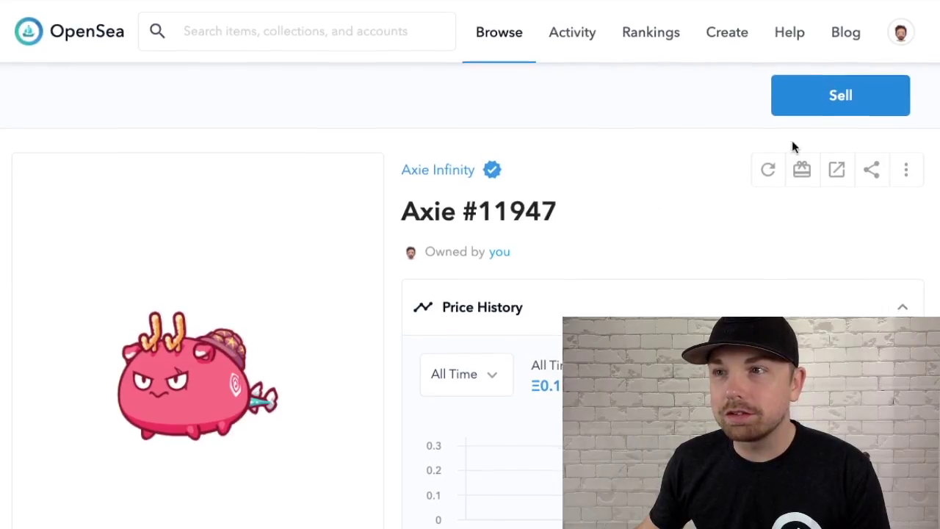
pyautogui.click(842, 94)
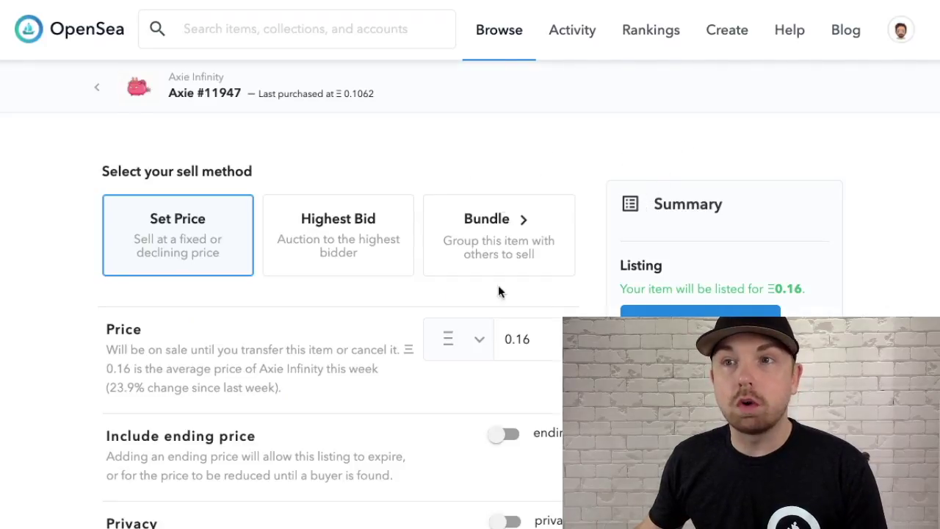
# Change the listing price from 0.16 ETH to 0 and switch Privacy on.
pyautogui.scroll(-3, 323, 203)
pyautogui.scroll(3, 335, 159)
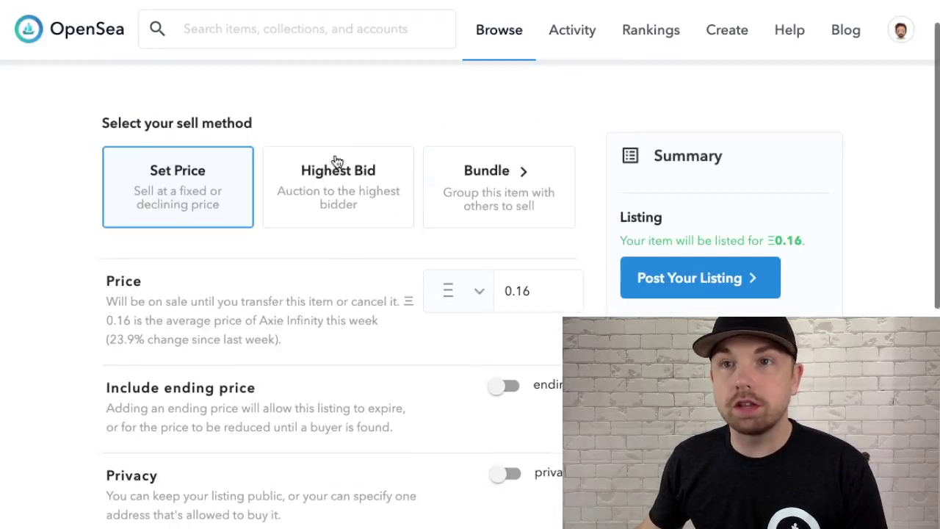
pyautogui.scroll(-1, 337, 160)
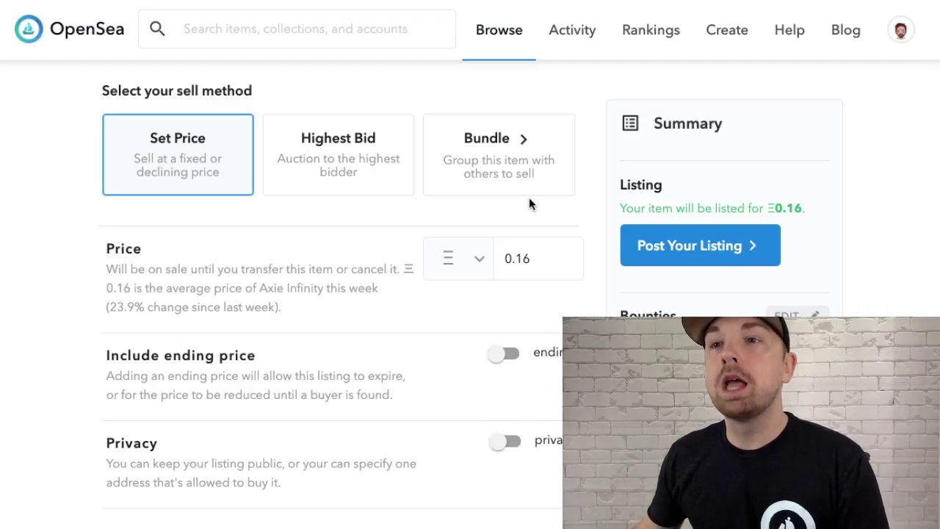
pyautogui.scroll(-1, 530, 200)
pyautogui.scroll(2, 529, 199)
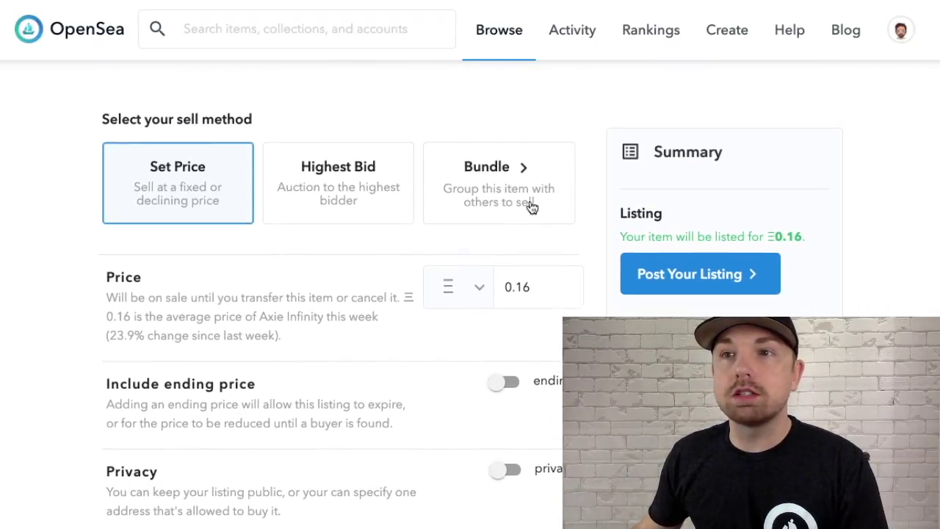
pyautogui.scroll(-1, 530, 201)
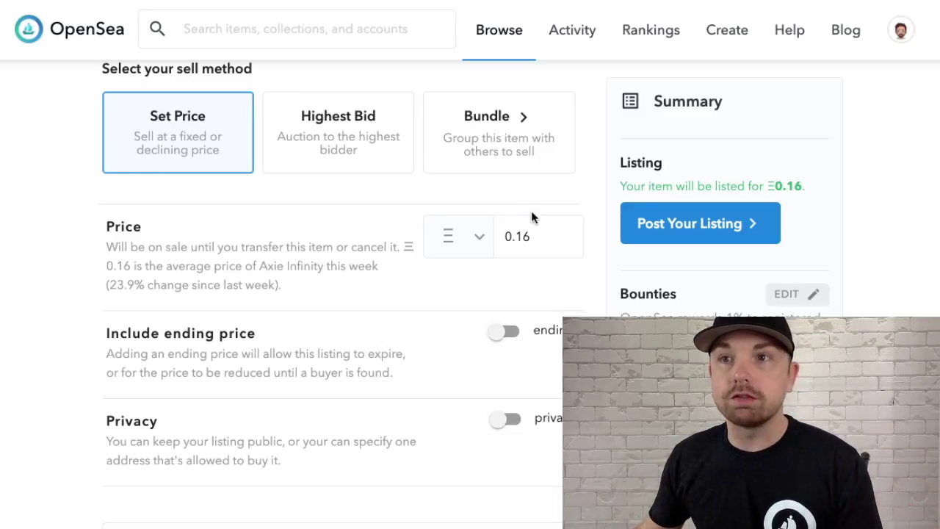
pyautogui.scroll(-1, 485, 200)
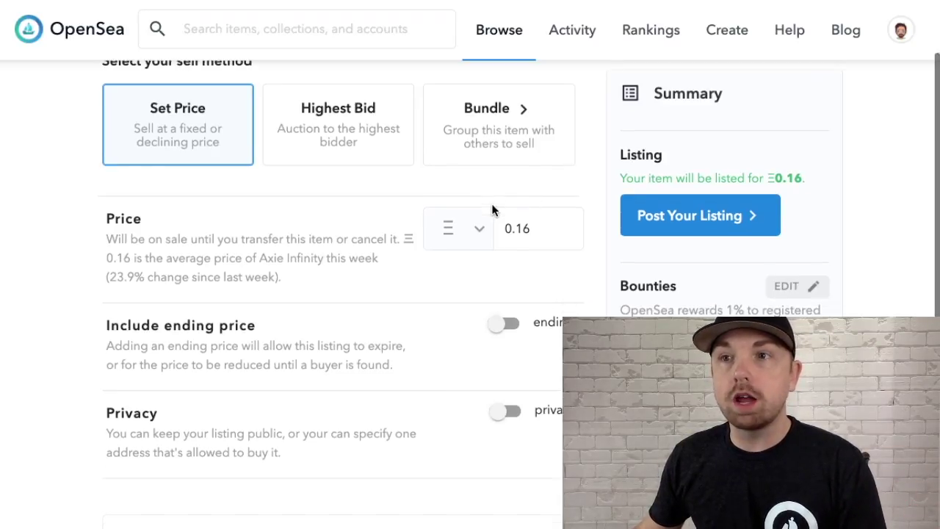
pyautogui.click(542, 173)
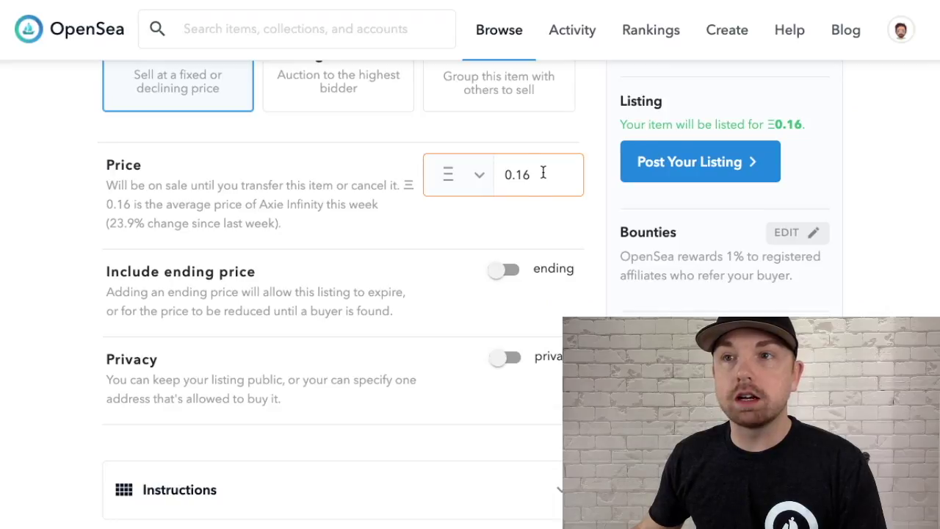
pyautogui.press('BackSpace')
pyautogui.press('BackSpace')
pyautogui.press('BackSpace')
pyautogui.press('BackSpace')
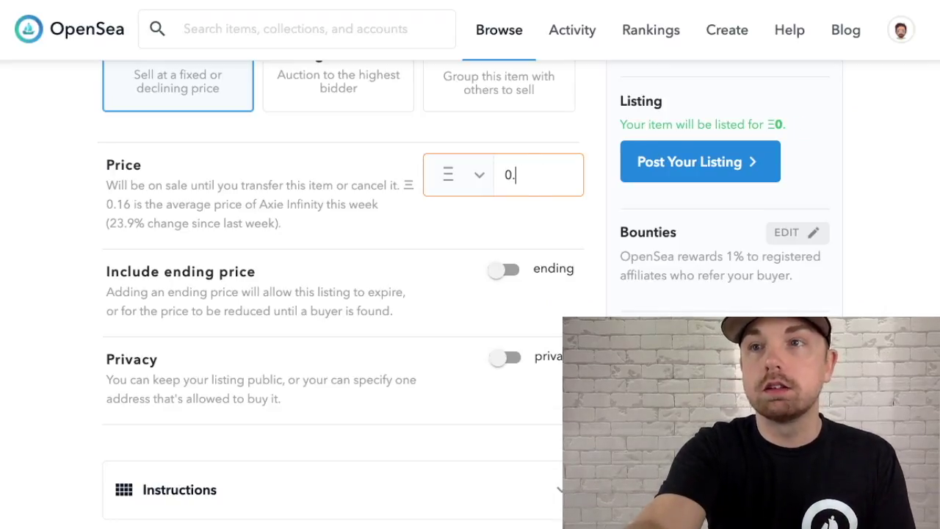
pyautogui.write('0')
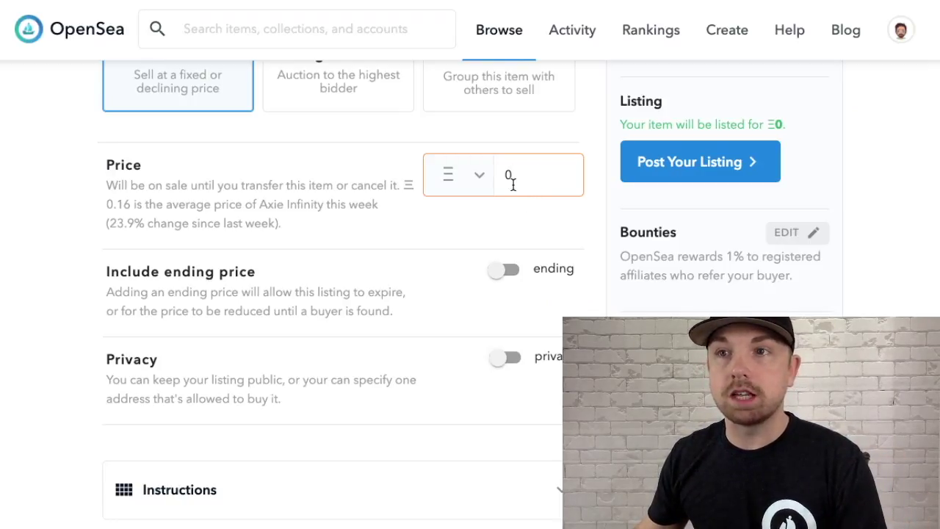
pyautogui.click(512, 357)
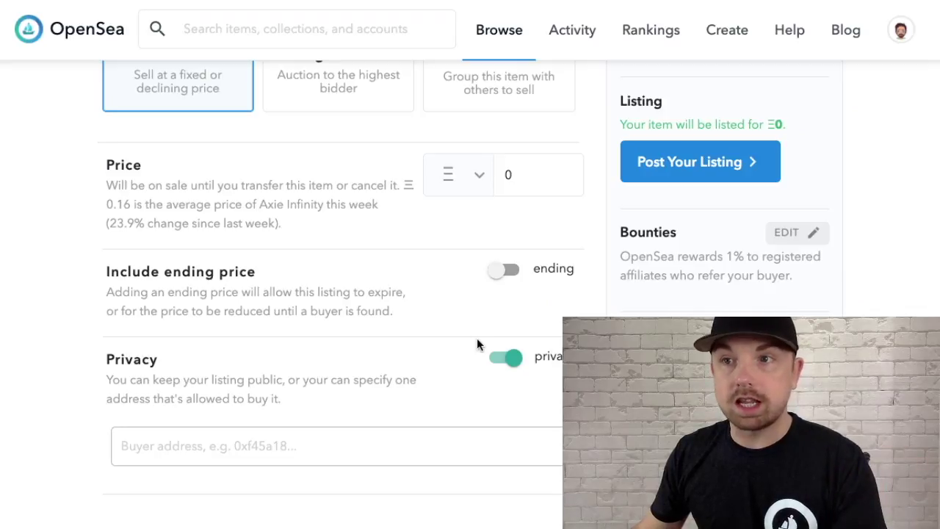
# Scroll the sell page to review the private Ξ0 listing and its 2.5% fees.
pyautogui.scroll(-1, 494, 355)
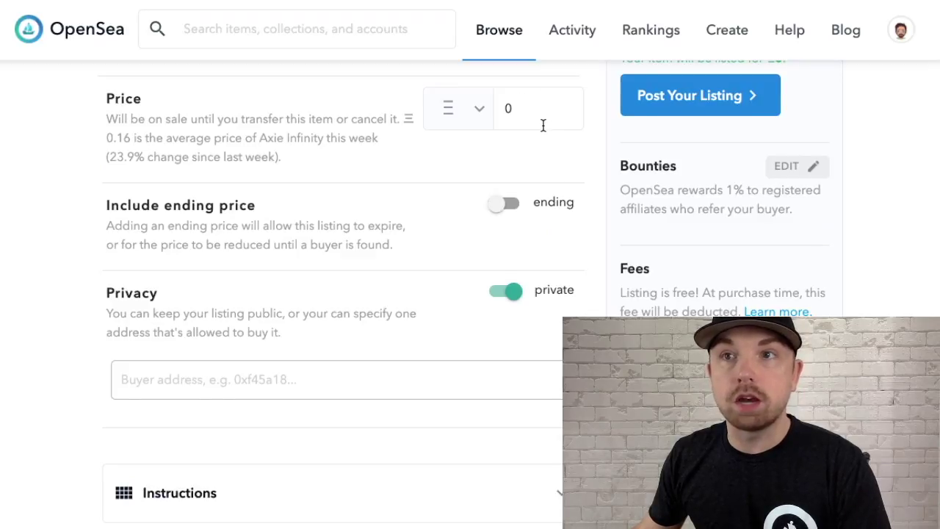
pyautogui.scroll(4, 543, 129)
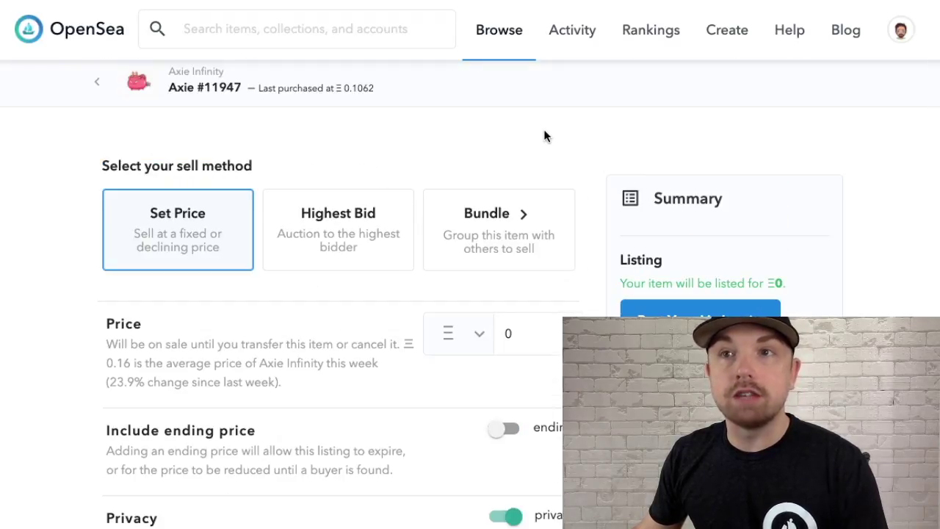
pyautogui.scroll(-3, 543, 142)
pyautogui.scroll(-6, 544, 147)
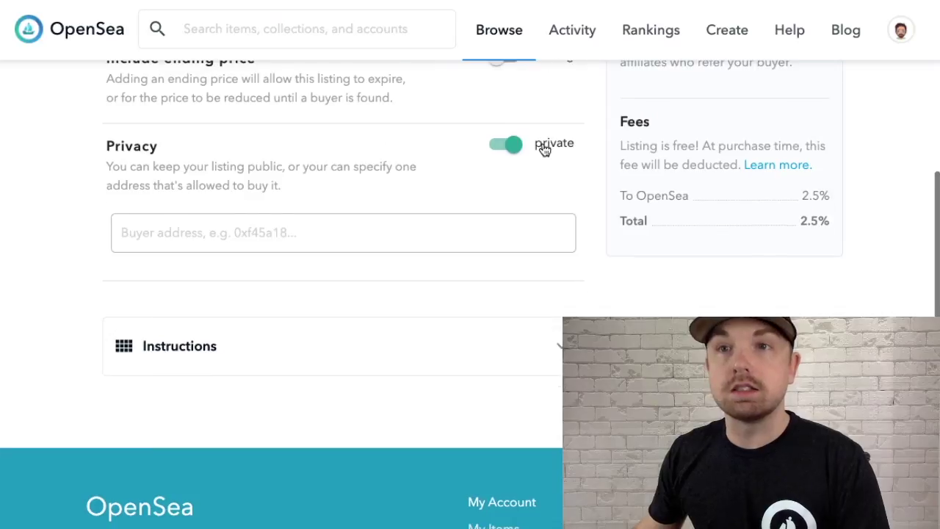
pyautogui.scroll(2, 540, 147)
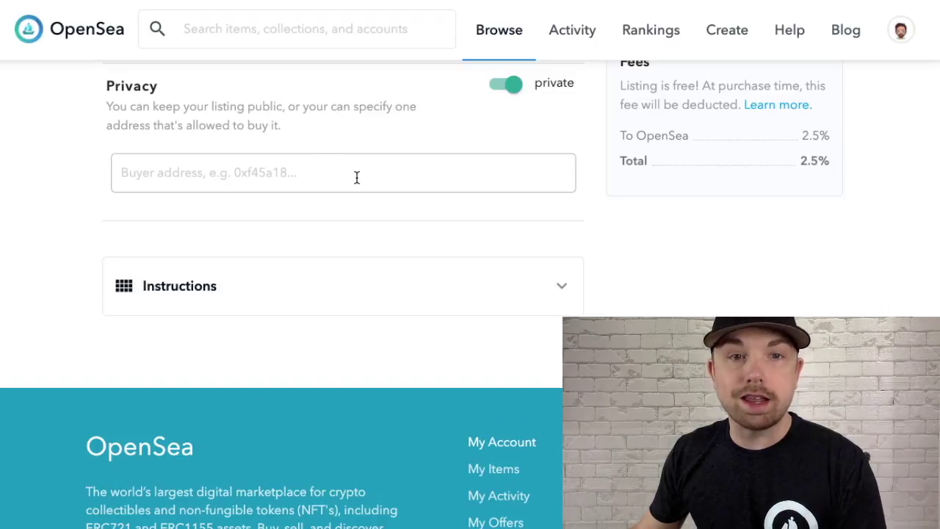
pyautogui.scroll(1, 377, 183)
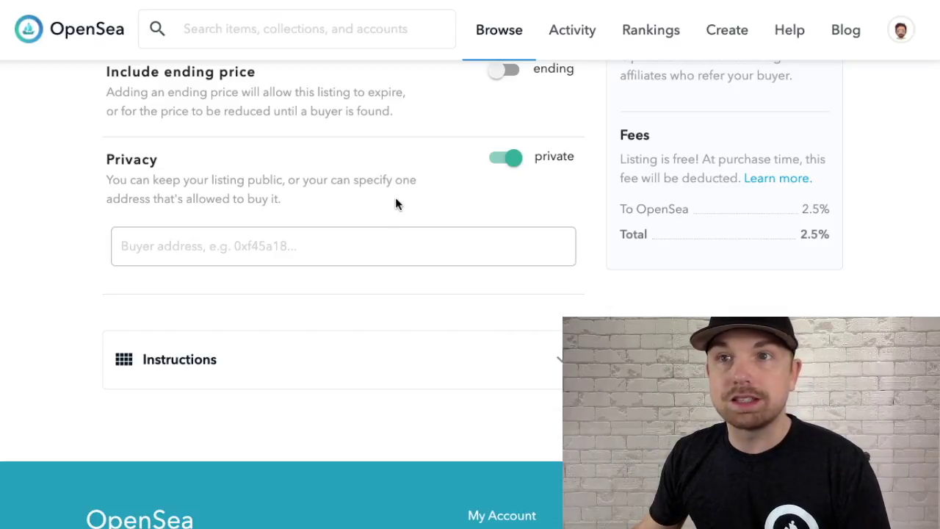
# Paste the buyer's wallet address into the Buyer field and check the 0% fee summary.
pyautogui.click(409, 246)
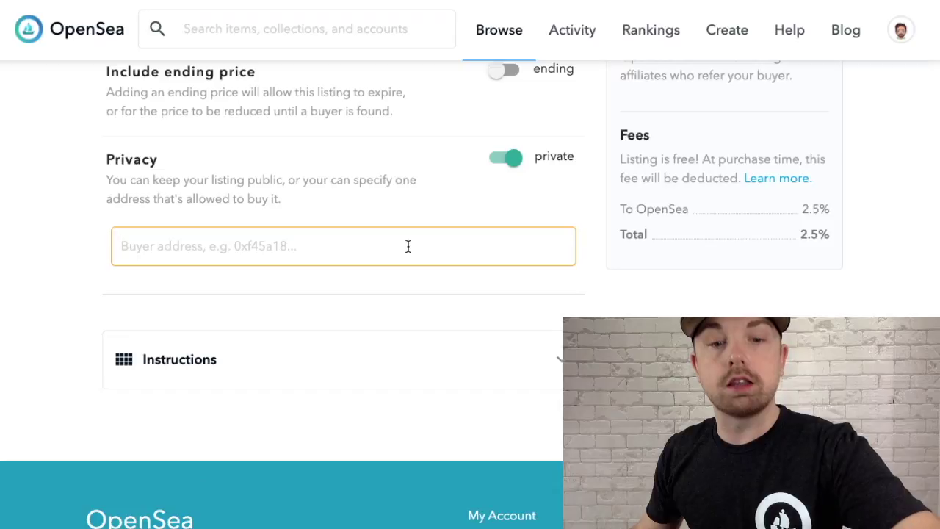
pyautogui.write('0x530cF036Ed4Fa58f7301a9C788C9806624ceFD19')
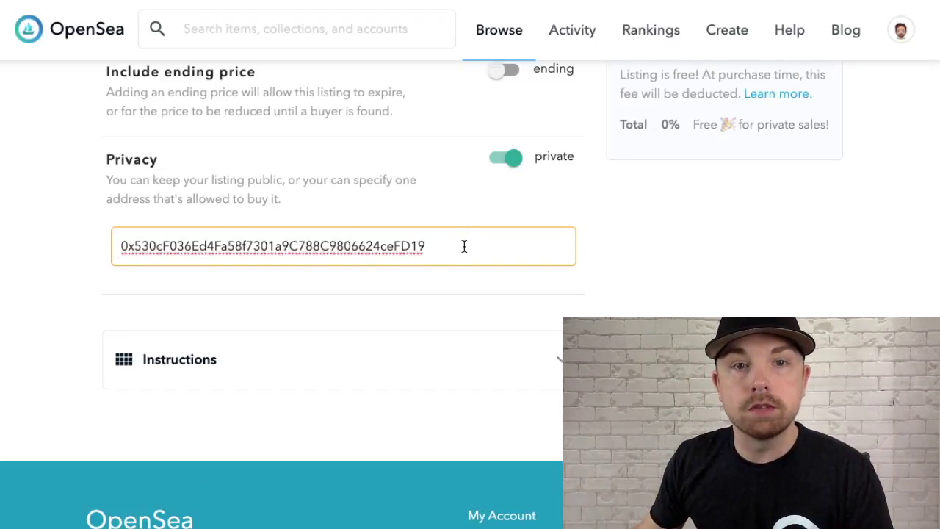
pyautogui.scroll(3, 463, 245)
pyautogui.scroll(1, 463, 248)
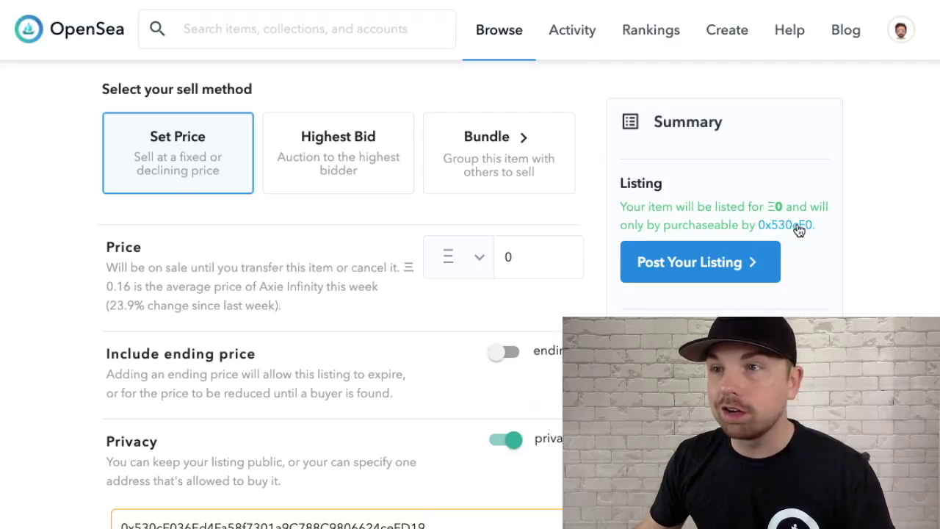
pyautogui.scroll(1, 792, 232)
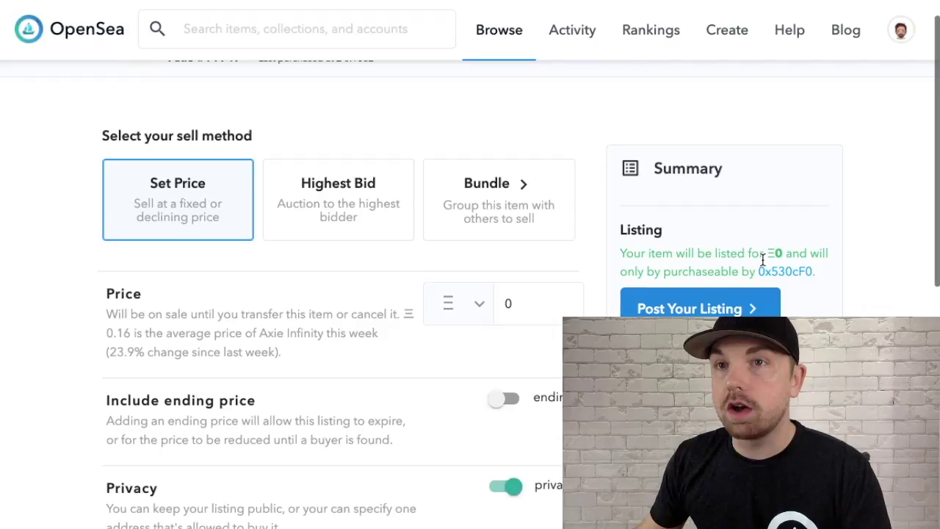
# Post the Ξ0 private listing, confirm it as free, and bring MetaMask's signature request into view.
pyautogui.click(686, 310)
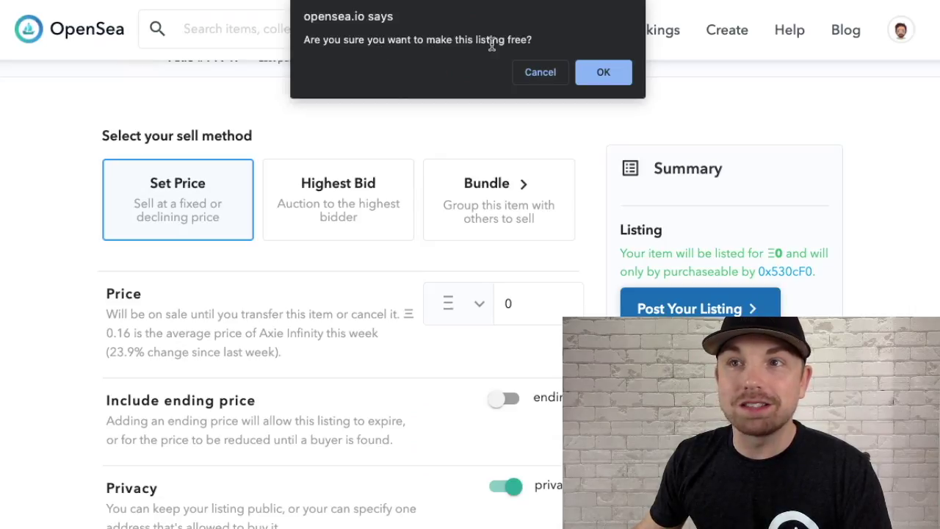
pyautogui.click(604, 72)
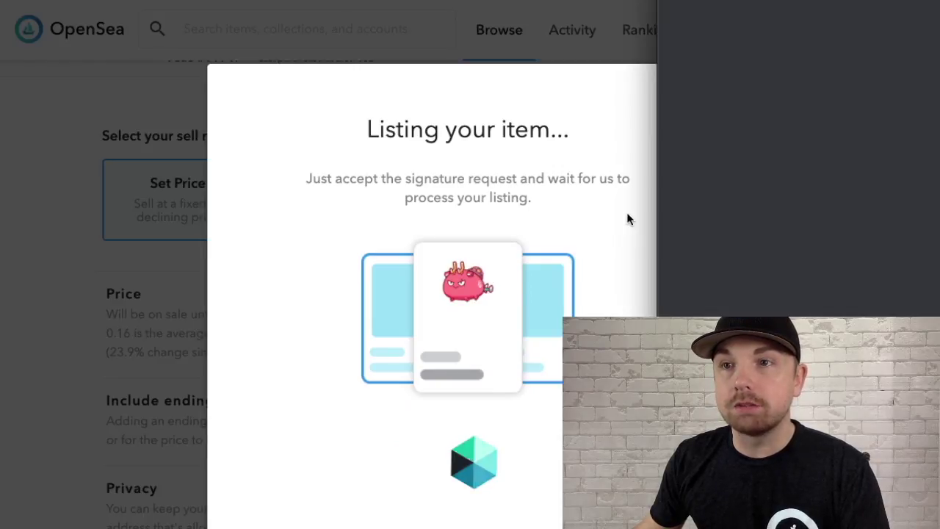
pyautogui.moveTo(859, 0); pyautogui.dragTo(492, 14)
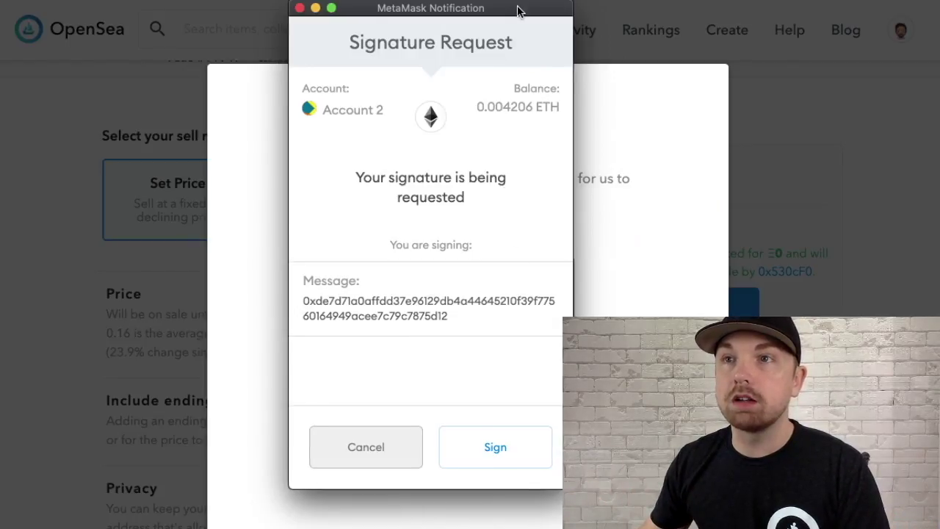
# Sign the MetaMask signature request confirming Axie #11947's 0 ETH private listing.
pyautogui.moveTo(518, 10); pyautogui.dragTo(423, 17)
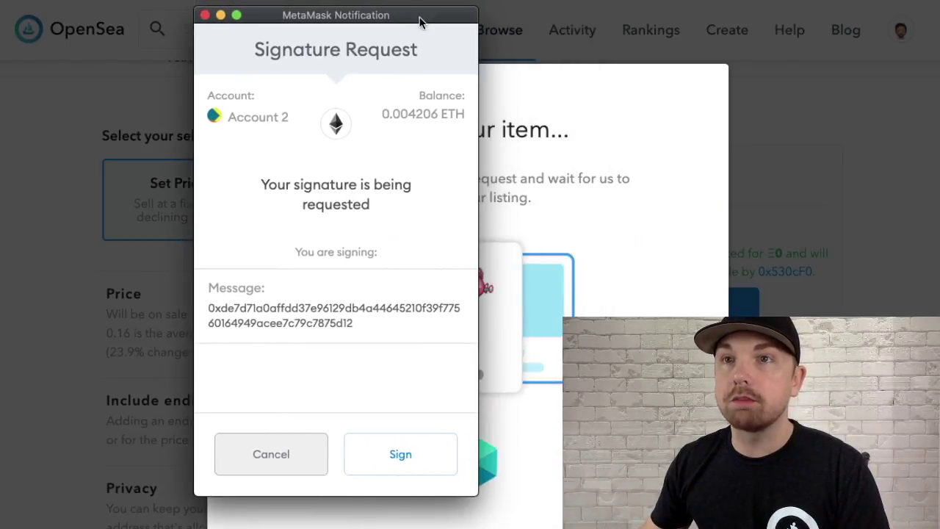
pyautogui.click(406, 457)
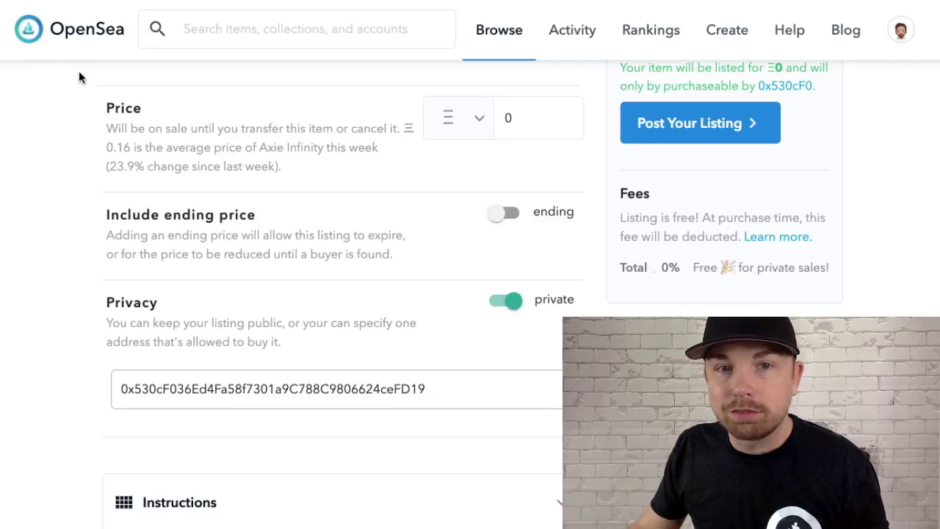
# Review the completed Axie #11947 listing: Ξ0, private buyer address only, 0% fees.
pyautogui.scroll(2, 808, 219)
pyautogui.scroll(1, 808, 220)
pyautogui.scroll(-2, 808, 220)
pyautogui.scroll(-2, 808, 218)
pyautogui.scroll(1, 805, 221)
pyautogui.scroll(1, 805, 221)
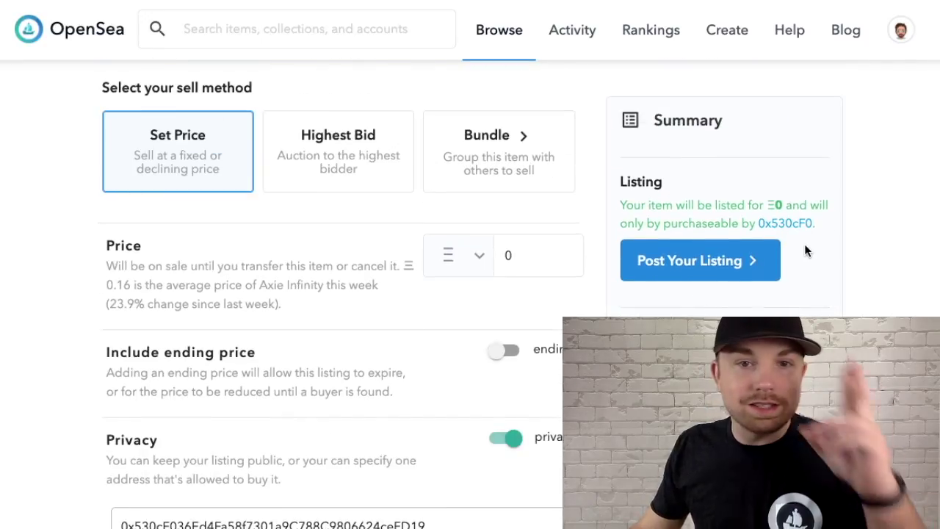
pyautogui.scroll(-3, 799, 266)
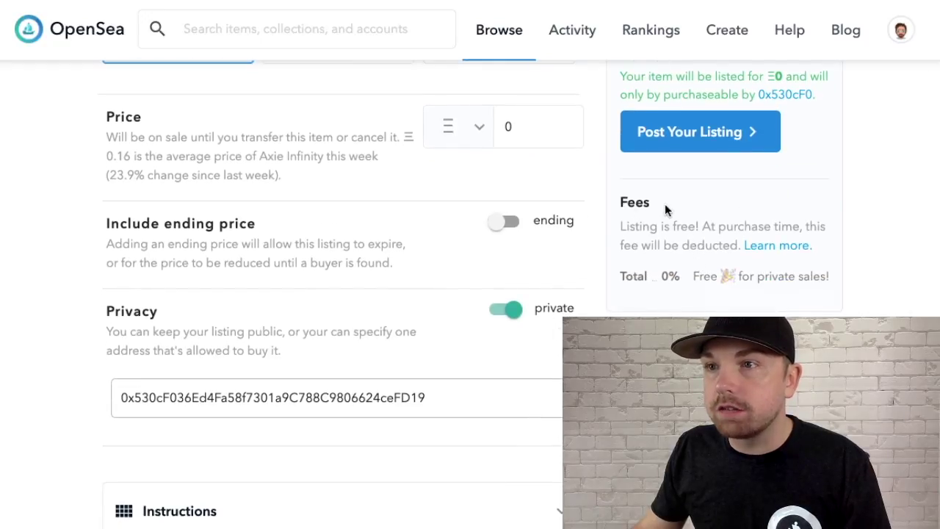
pyautogui.moveTo(618, 203); pyautogui.dragTo(661, 210)
pyautogui.click(643, 237)
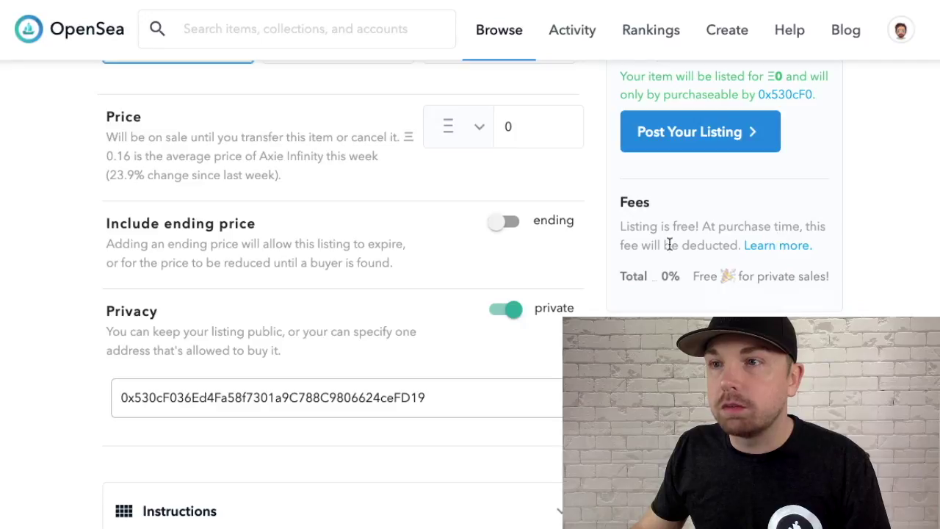
pyautogui.scroll(-2, 669, 244)
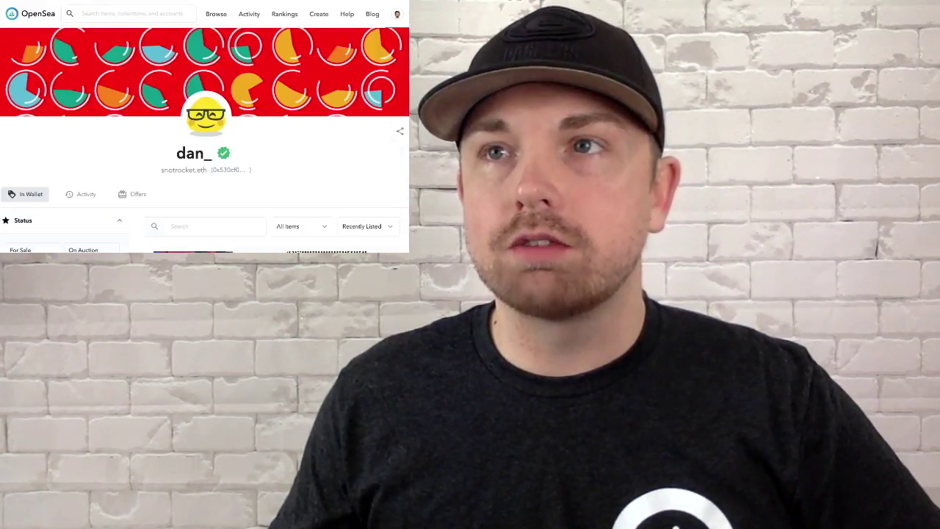
# Sort the buyer's wallet by Recently Received, bringing Axie #11947 (last sale Ξ0) to the top.
pyautogui.scroll(-1, 360, 184)
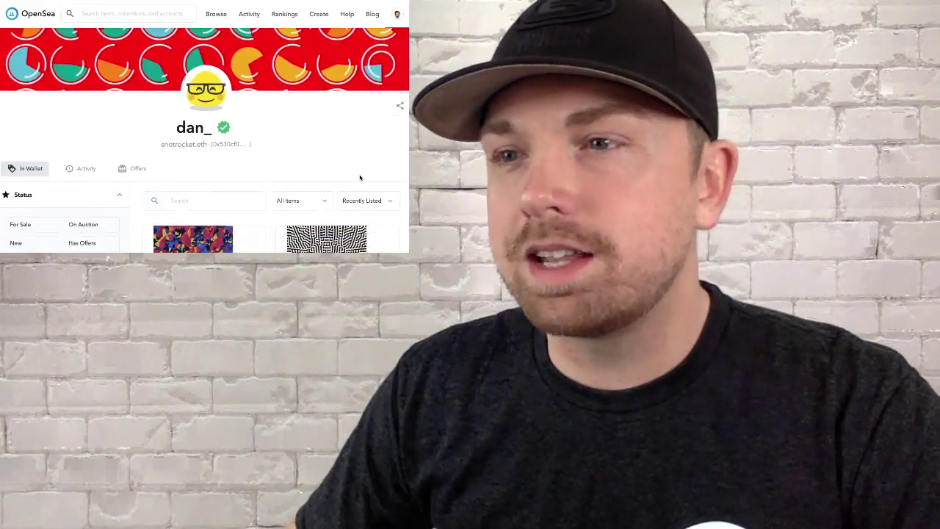
pyautogui.click(368, 198)
pyautogui.scroll(-2, 369, 197)
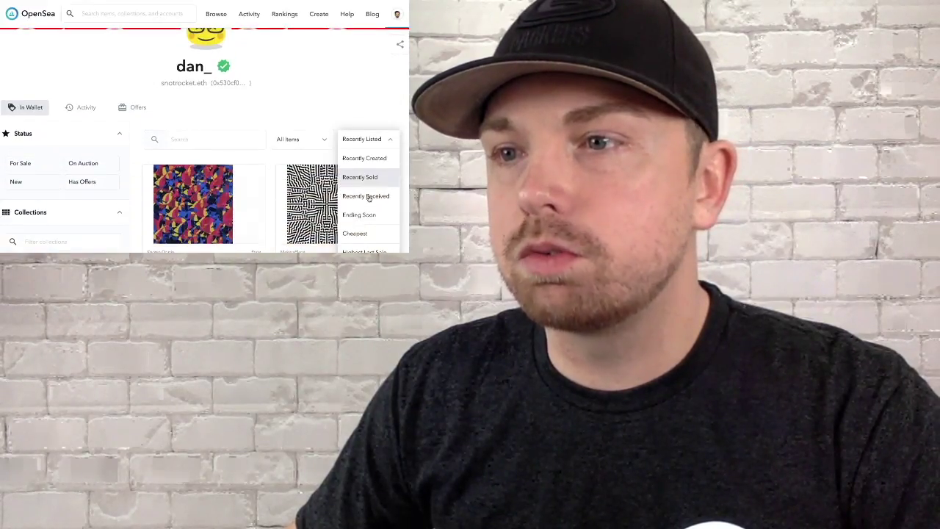
pyautogui.click(369, 197)
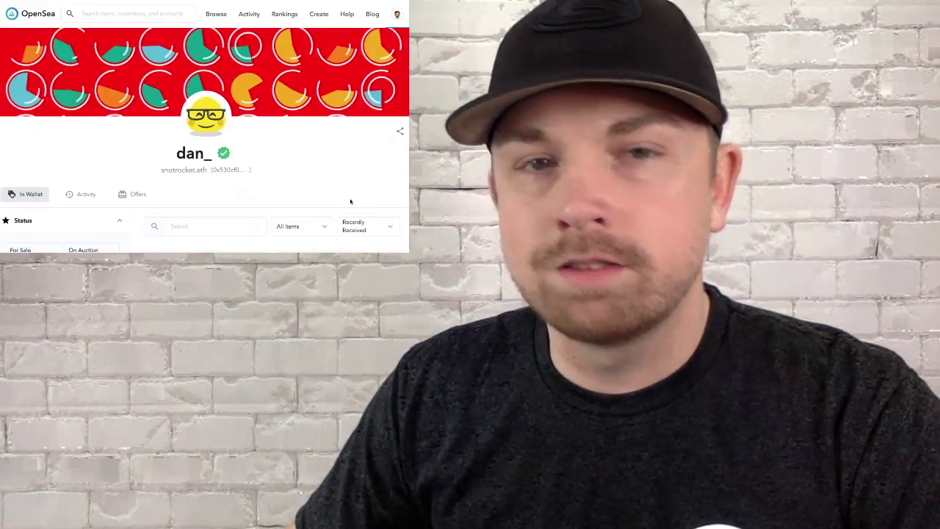
pyautogui.scroll(-3, 342, 169)
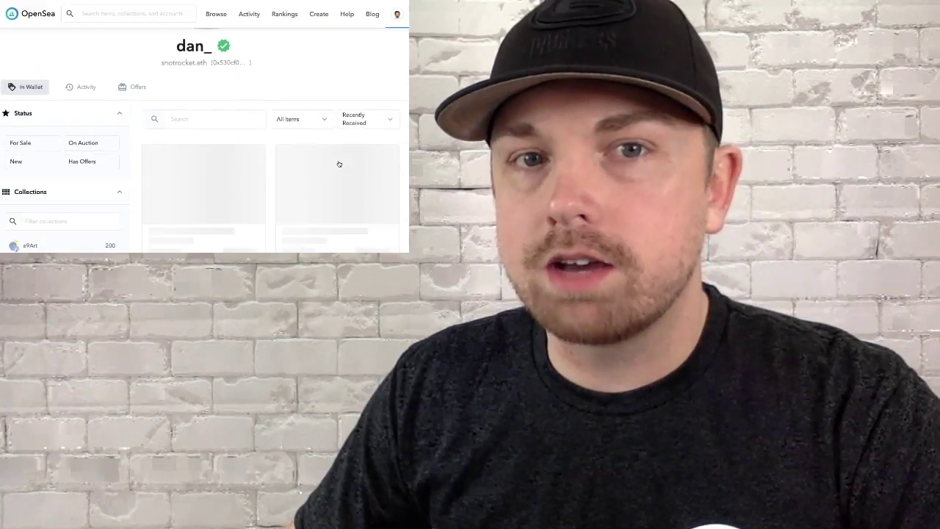
pyautogui.scroll(-1, 338, 163)
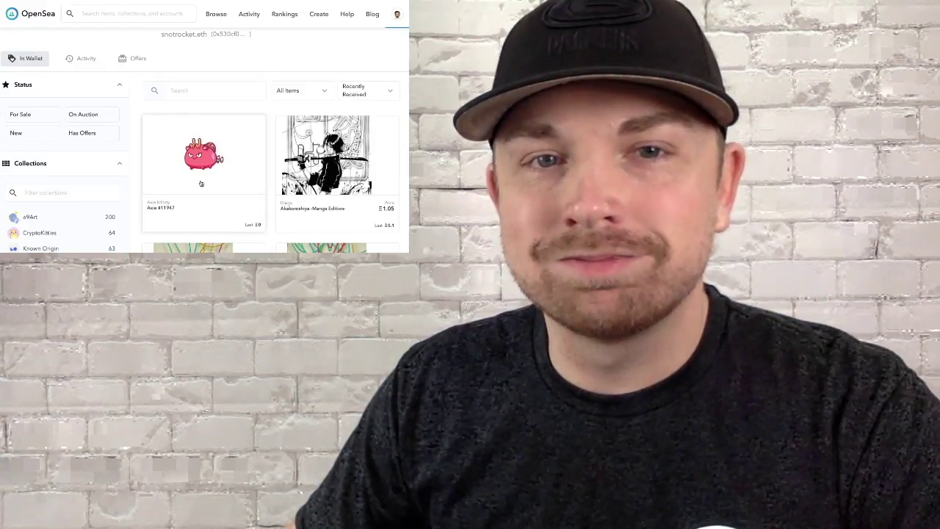
pyautogui.scroll(3, 201, 183)
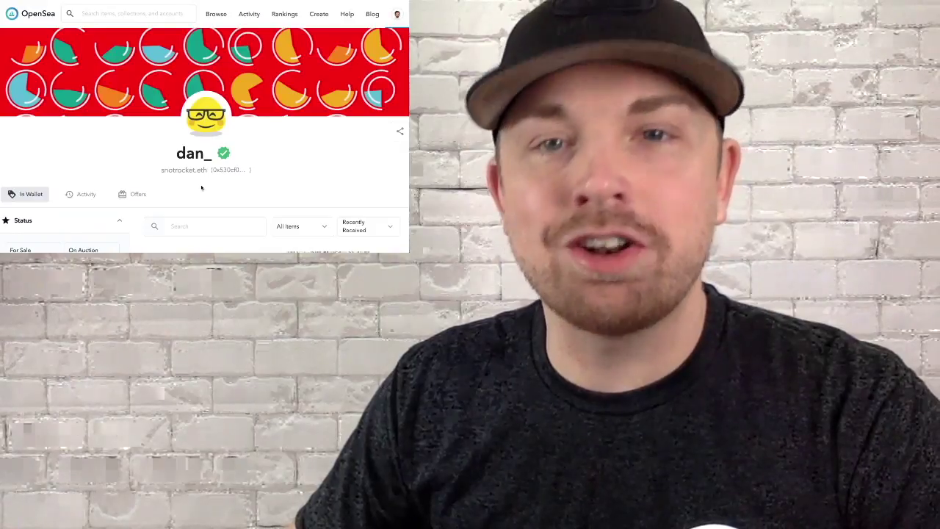